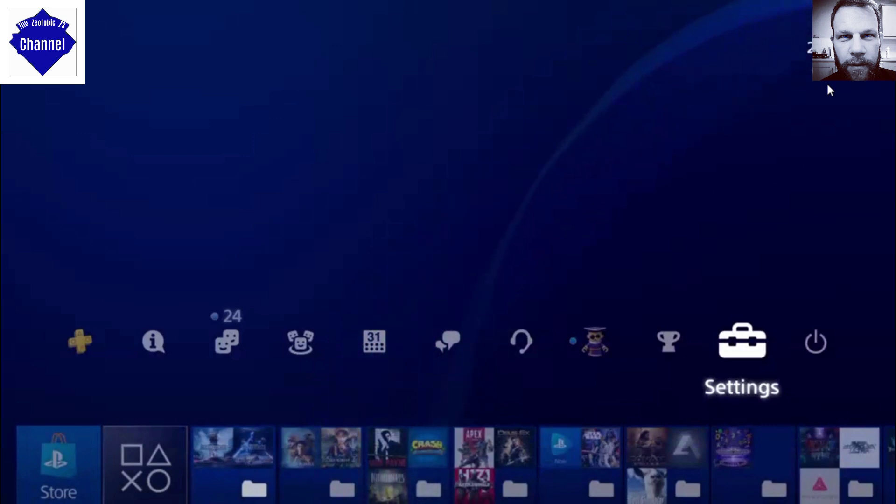
# Go to Settings > Parental Controls/Family Management > Family Management to reach Set Up Your Family
pyautogui.press('Return')
pyautogui.press('Down')
pyautogui.press('Return')
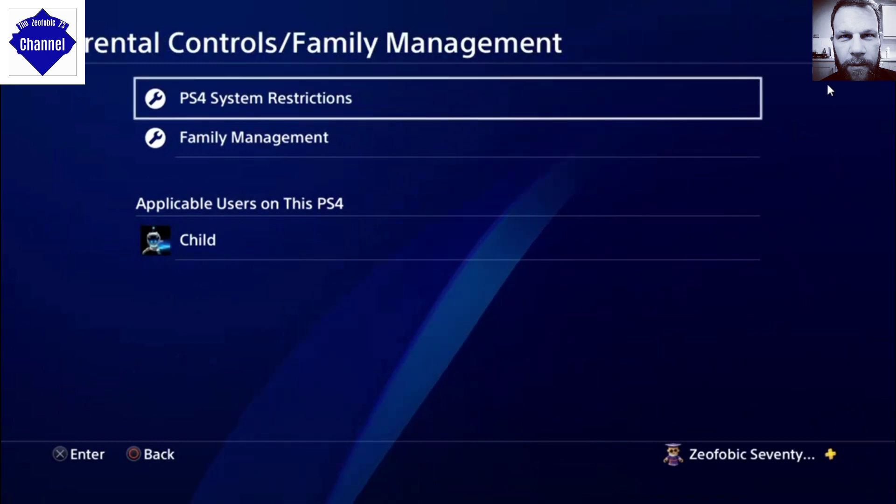
pyautogui.press('Down')
pyautogui.press('Return')
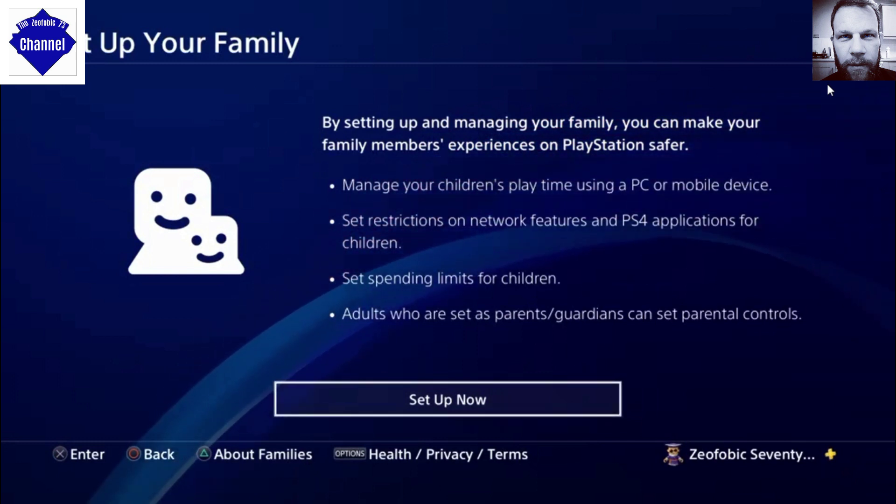
# Start family setup with Set Up Now and choose the Child user from Users on This PS4
pyautogui.press('Return')
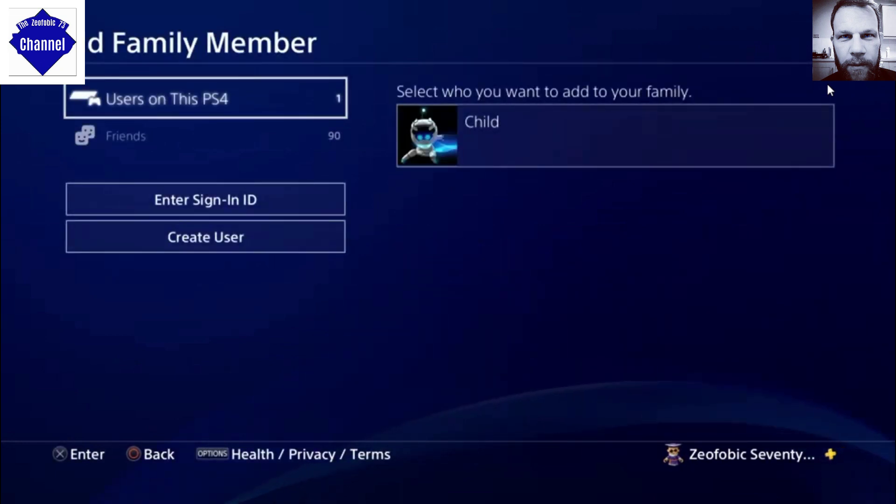
pyautogui.press('Right')
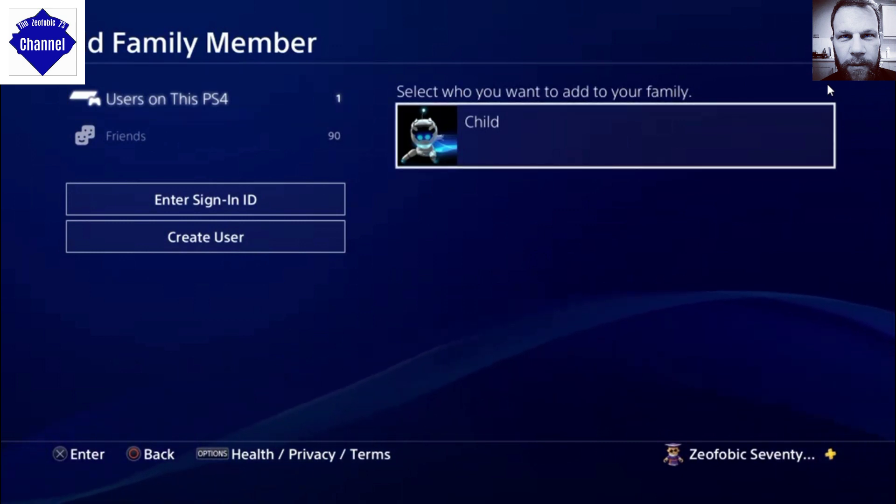
pyautogui.press('Return')
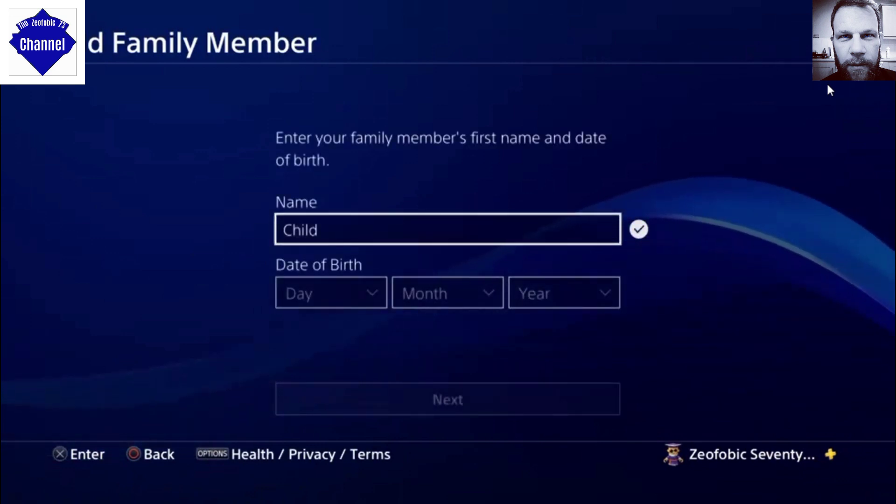
pyautogui.press('Down')
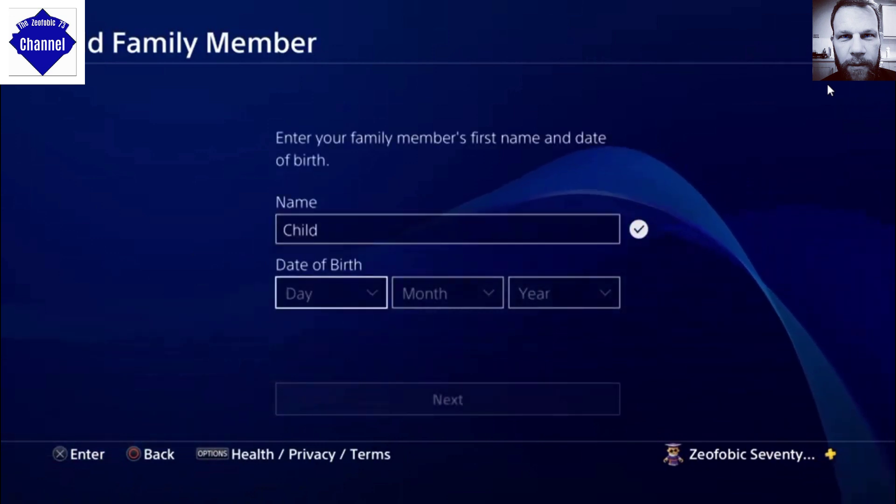
pyautogui.press('Return')
pyautogui.press('Down')
pyautogui.press('Down')
pyautogui.press('Down')
pyautogui.press('Down')
pyautogui.press('Down')
pyautogui.press('Down')
pyautogui.press('Down')
pyautogui.press('Down')
pyautogui.press('Down')
pyautogui.press('Down')
pyautogui.press('Down')
pyautogui.press('Down')
pyautogui.press('Down')
pyautogui.press('Down')
pyautogui.press('Down')
pyautogui.press('Down')
pyautogui.press('Down')
pyautogui.press('Down')
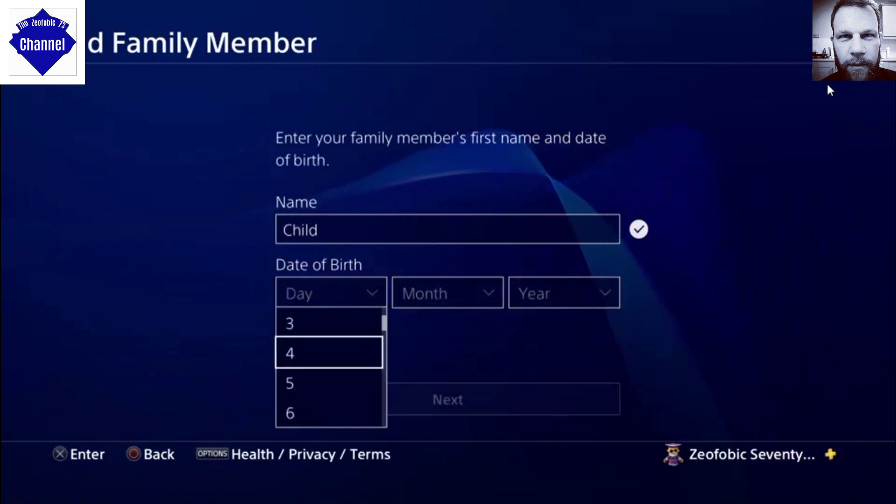
pyautogui.press('Down')
pyautogui.press('Down')
pyautogui.press('Down')
pyautogui.press('Down')
pyautogui.press('Down')
pyautogui.press('Down')
pyautogui.press('Down')
pyautogui.press('Down')
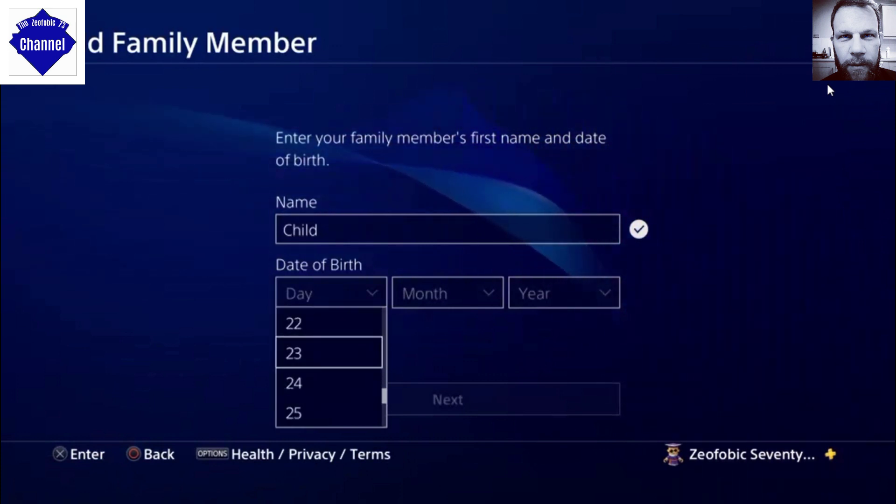
pyautogui.press('Down')
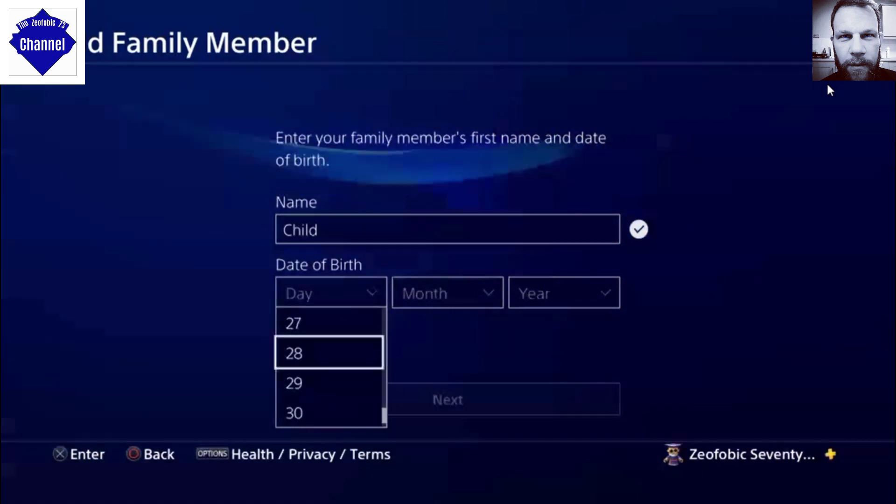
pyautogui.press('Return')
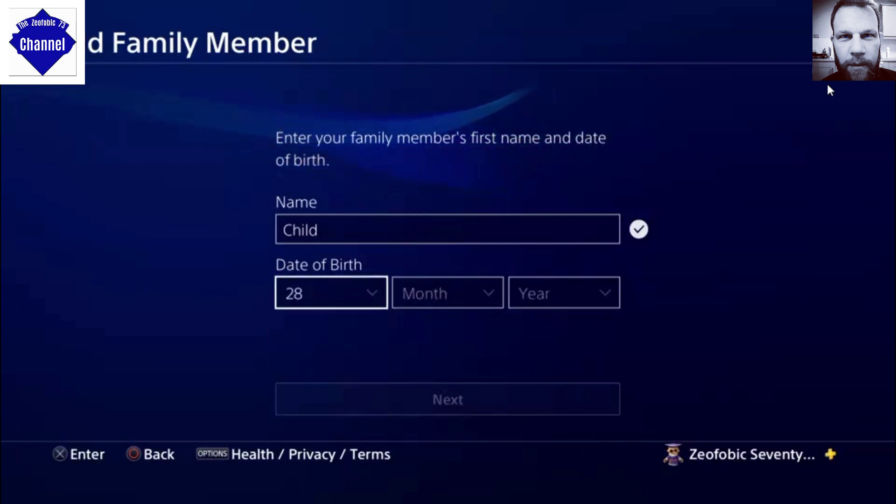
pyautogui.press('Right')
pyautogui.press('Return')
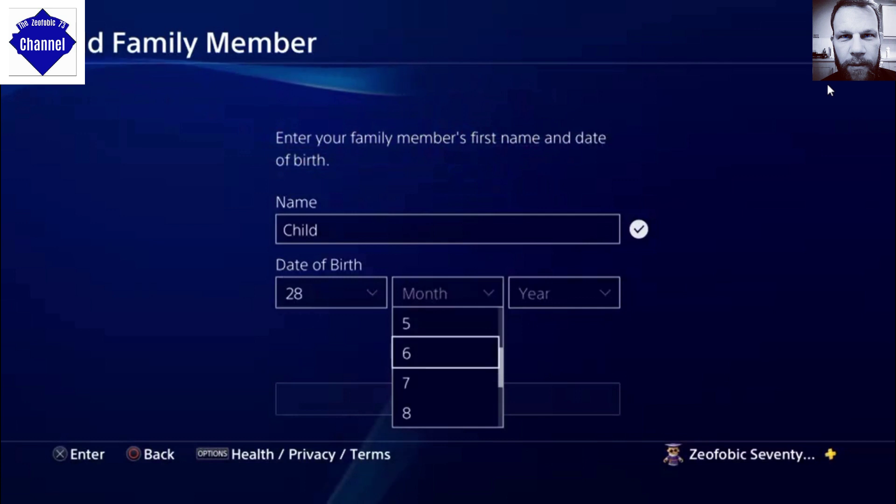
pyautogui.press('Return')
pyautogui.press('Right')
pyautogui.press('Return')
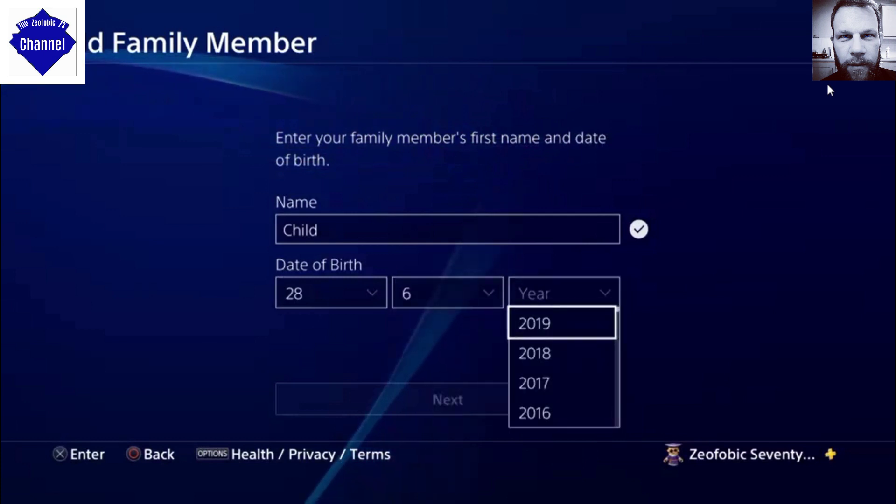
pyautogui.press('Down')
pyautogui.press('Down')
pyautogui.press('Down')
pyautogui.press('Down')
pyautogui.press('Down')
pyautogui.press('Down')
pyautogui.press('Down')
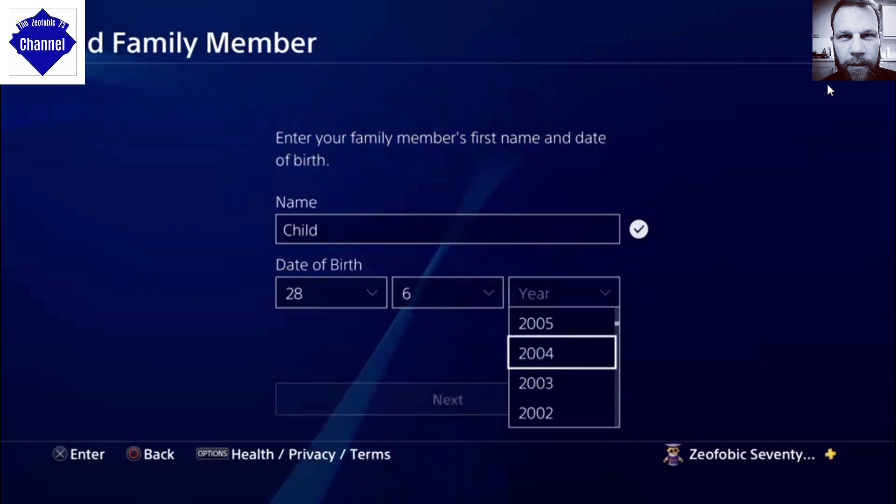
pyautogui.press('Return')
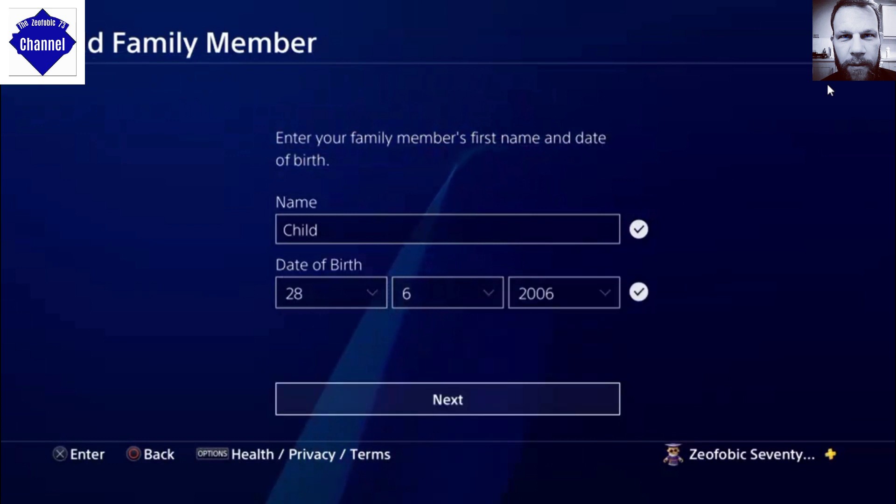
# Continue past the birth date form and accept the user agreement for Child
pyautogui.press('Return')
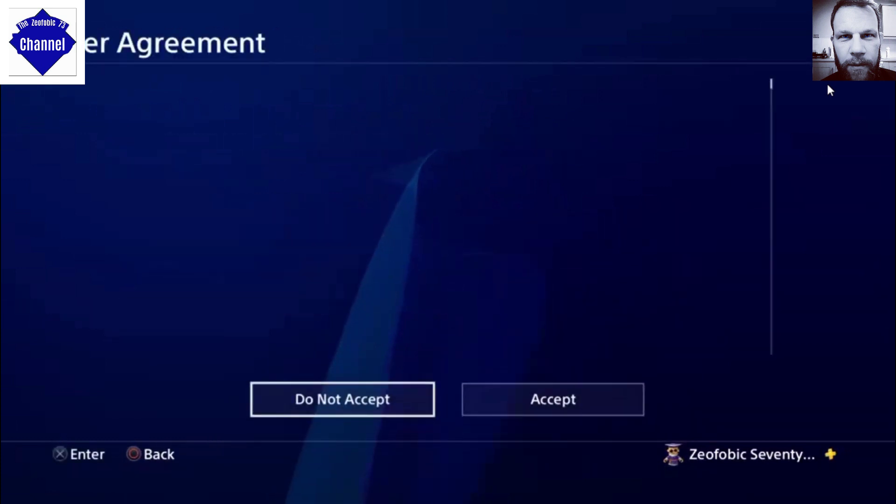
pyautogui.press('Right')
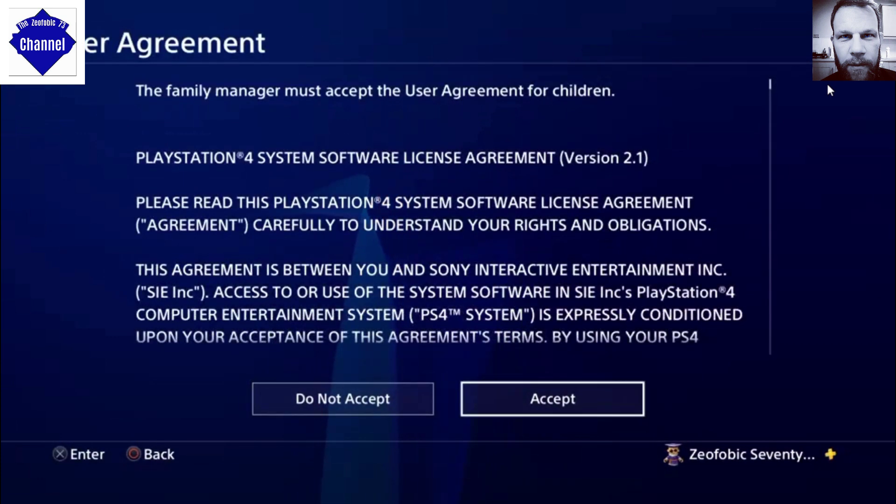
pyautogui.press('Return')
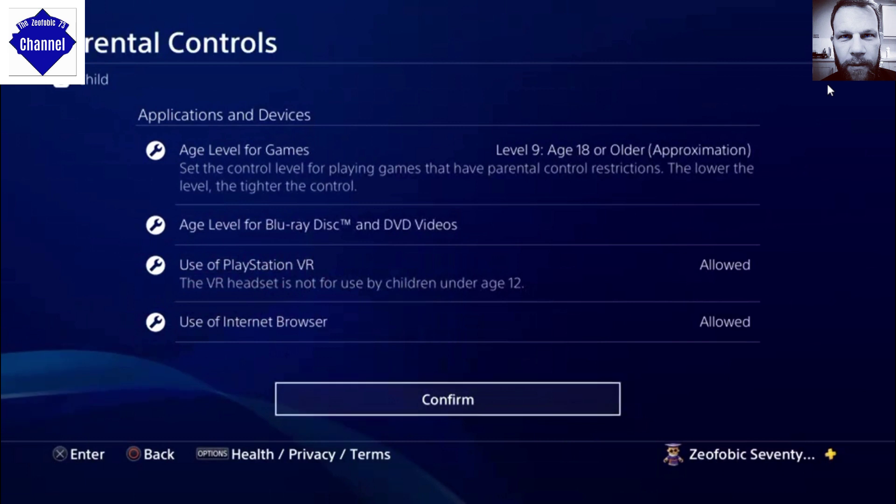
# Confirm Child's default restrictions: games at Level 9, PlayStation VR and browser allowed
pyautogui.press('Up')
pyautogui.press('Up')
pyautogui.press('Up')
pyautogui.press('Up')
pyautogui.press('Down')
pyautogui.press('Down')
pyautogui.press('Down')
pyautogui.press('Down')
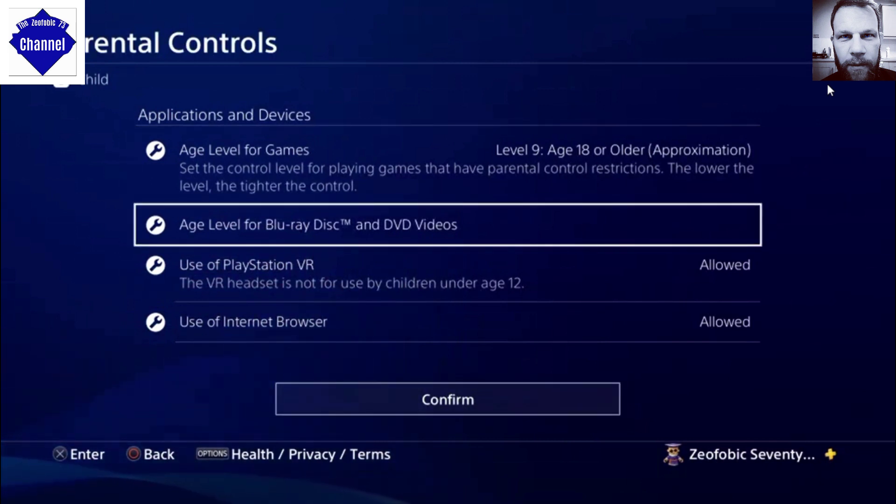
pyautogui.press('Up')
pyautogui.press('Up')
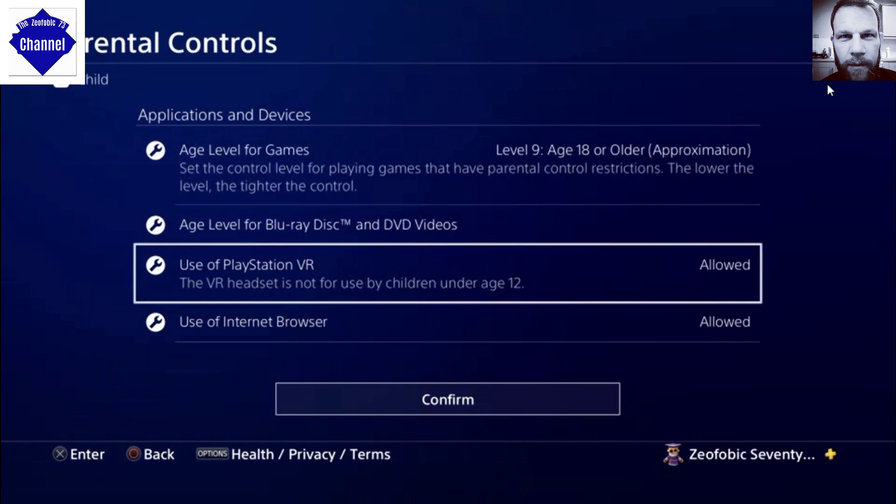
pyautogui.press('Down')
pyautogui.press('Down')
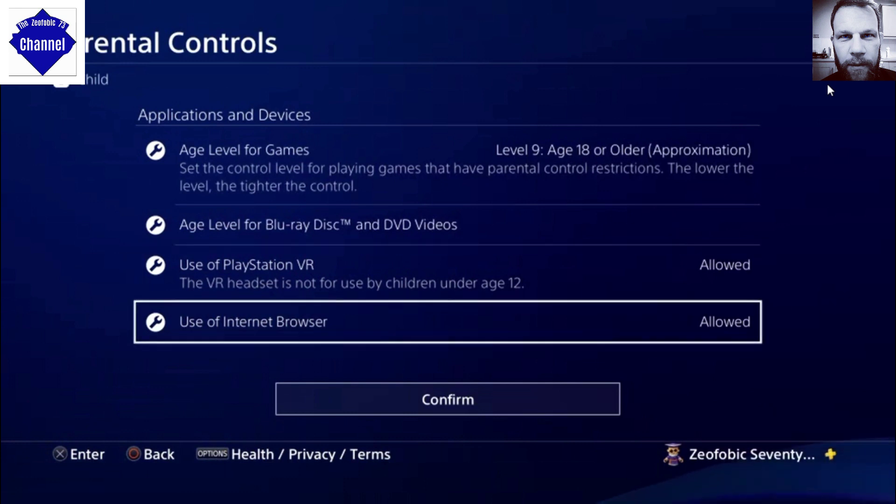
pyautogui.press('Return')
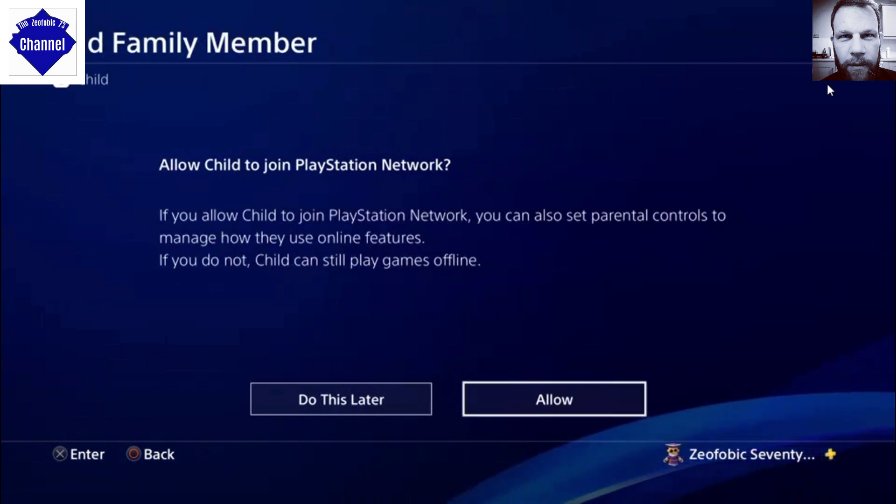
# Let Child join PlayStation Network and accept the child account terms
pyautogui.press('Return')
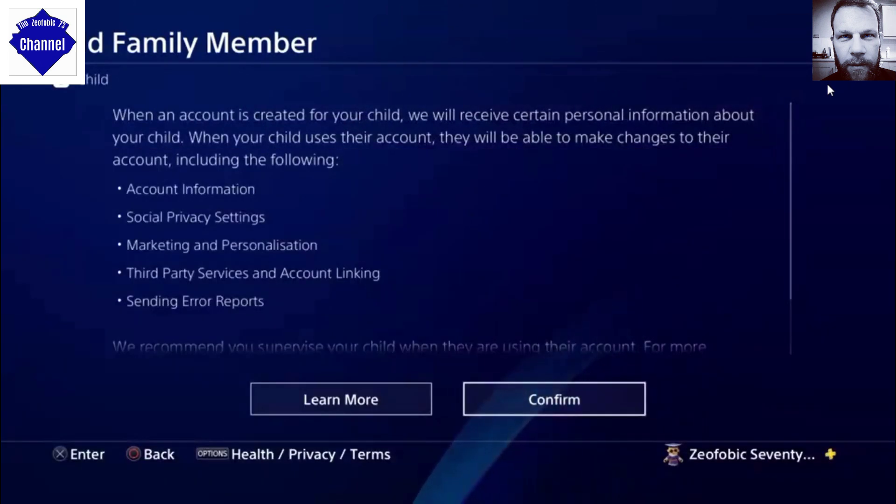
pyautogui.scroll(-3, 448, 228)
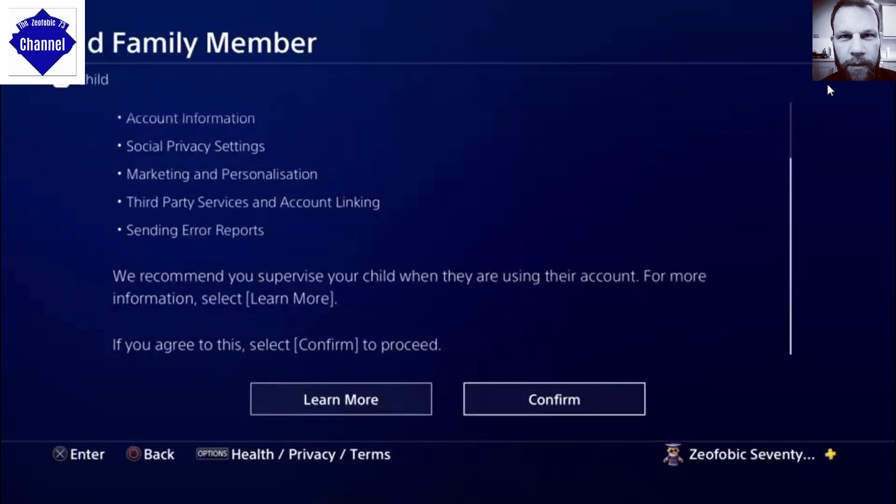
pyautogui.press('Return')
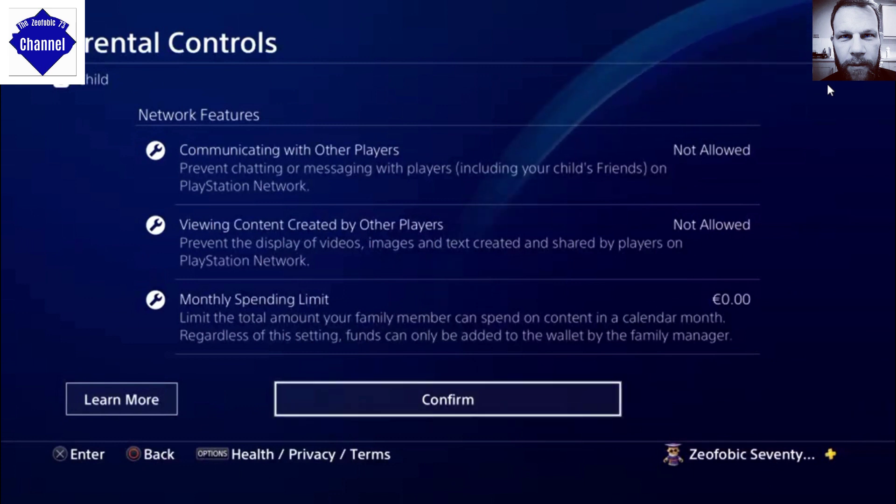
# Set communicating with and viewing content from other players to Allowed, then confirm
pyautogui.press('Up')
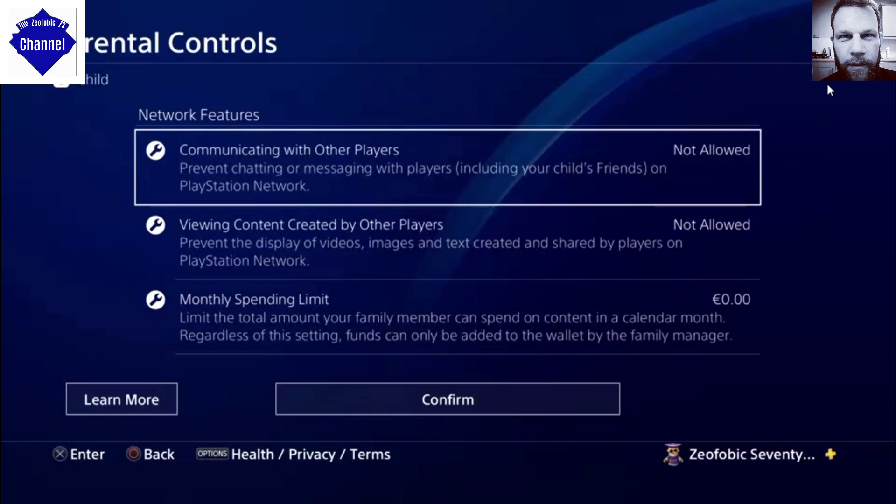
pyautogui.press('Return')
pyautogui.press('Up')
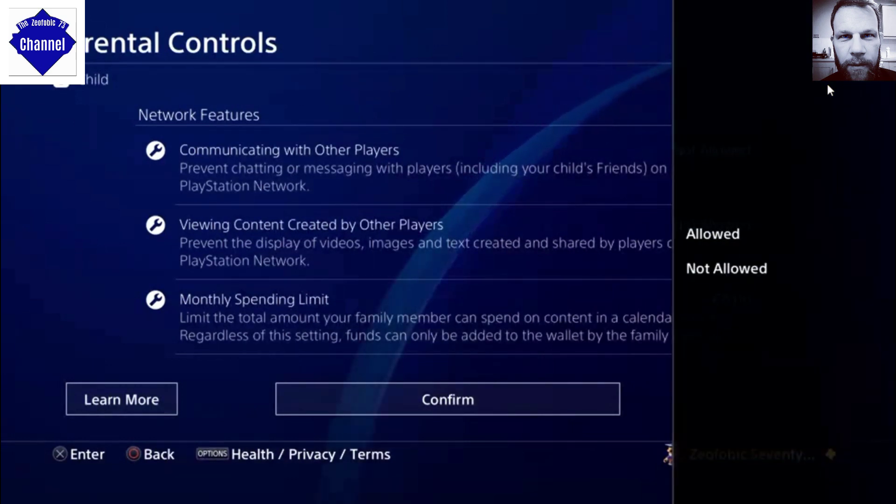
pyautogui.press('Return')
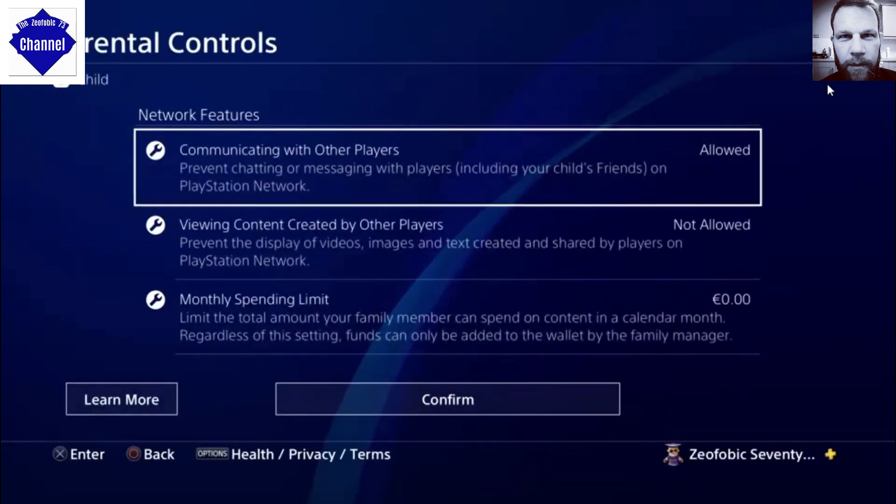
pyautogui.press('Down')
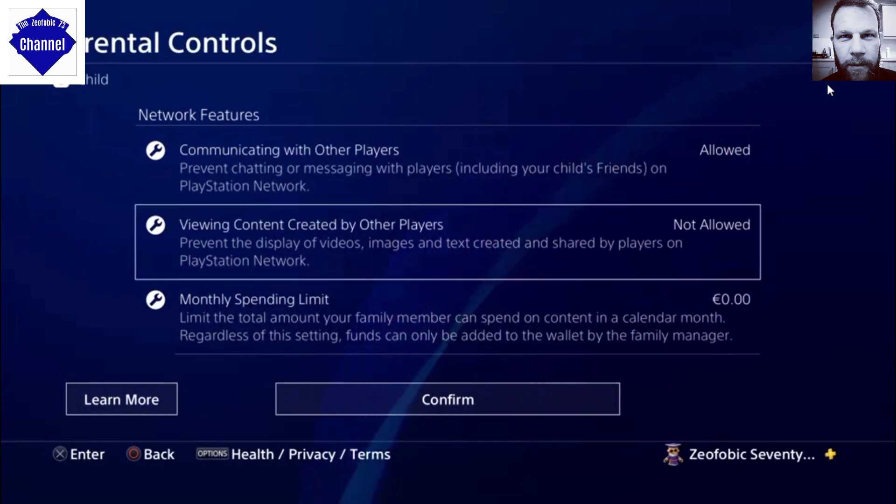
pyautogui.press('Return')
pyautogui.press('Return')
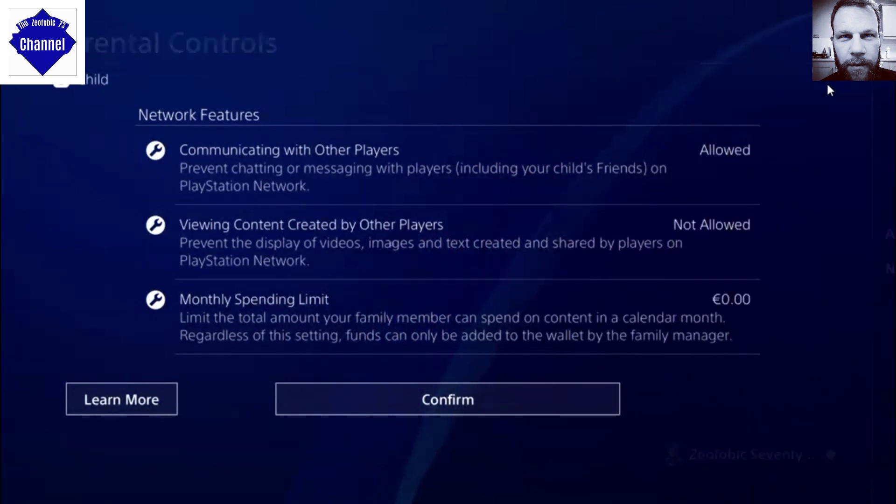
pyautogui.press('Down')
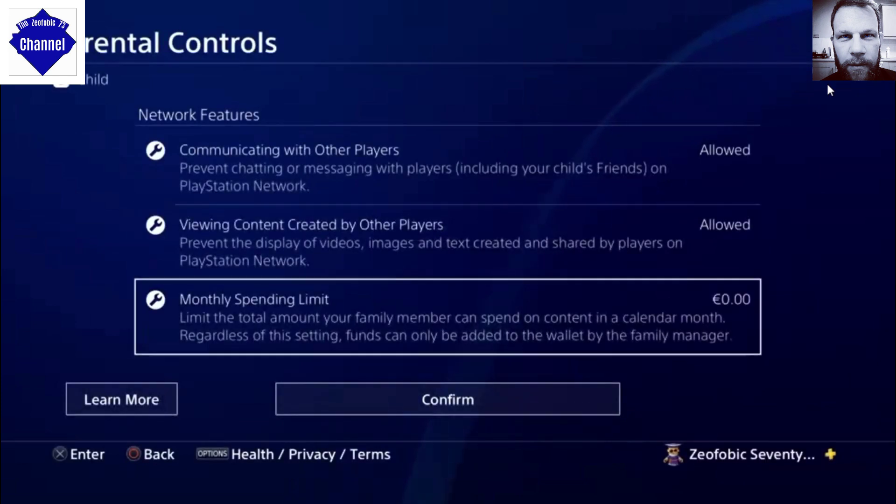
pyautogui.press('Down')
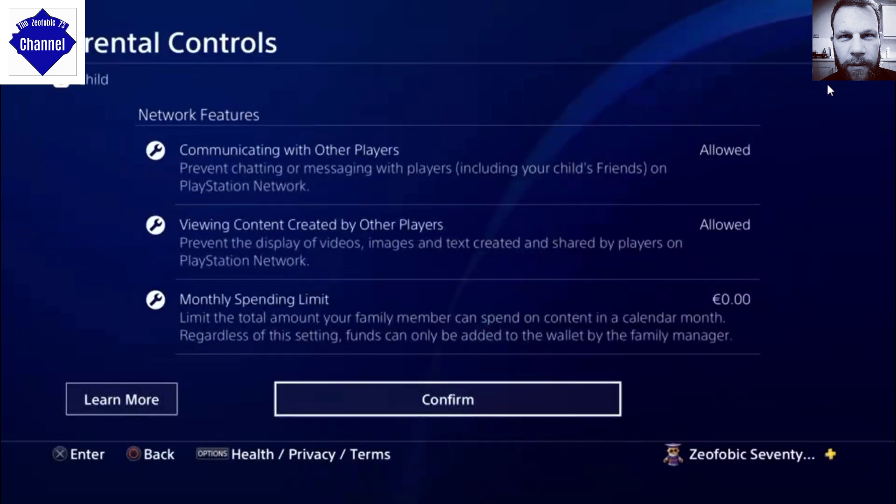
pyautogui.press('Return')
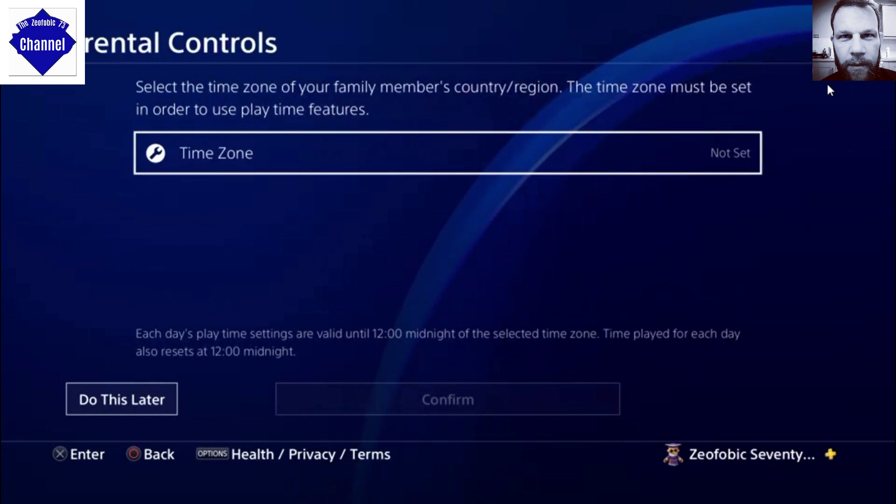
# Set Child's time zone to UTC+00:00 Dublin, keeping automatic daylight saving adjustment
pyautogui.press('Return')
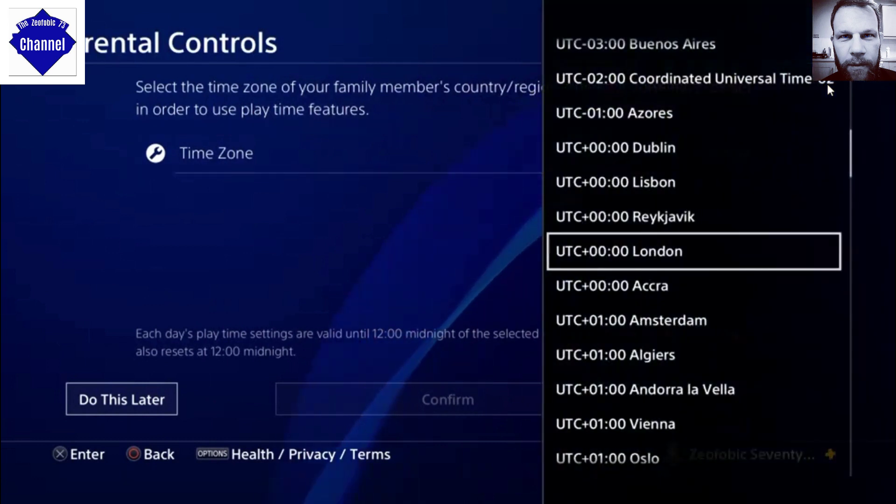
pyautogui.press('Up')
pyautogui.press('Up')
pyautogui.press('Up')
pyautogui.press('Return')
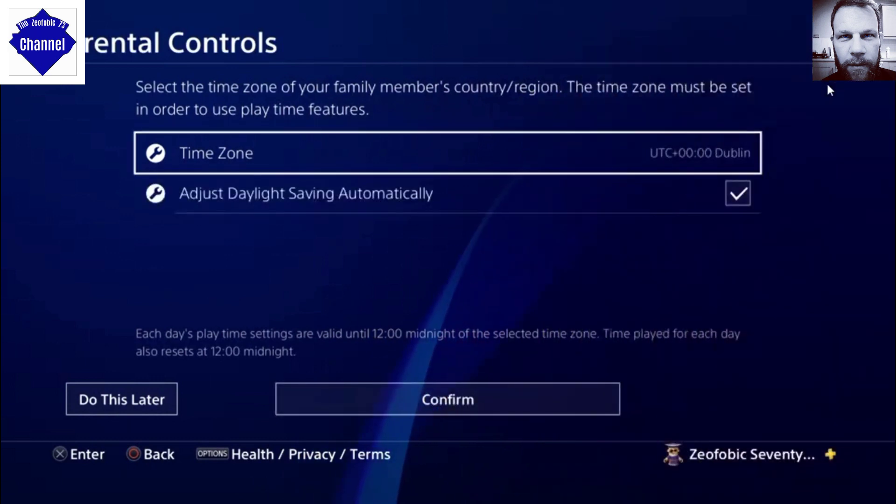
pyautogui.press('Down')
pyautogui.press('Down')
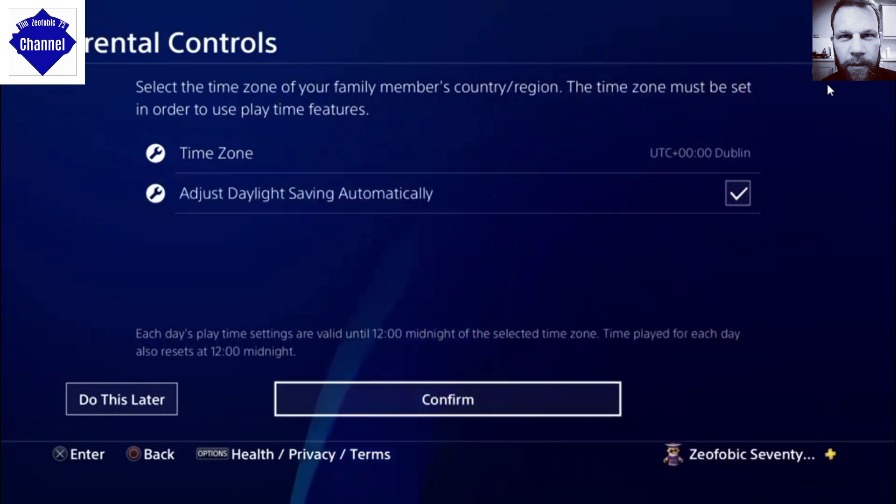
pyautogui.press('Return')
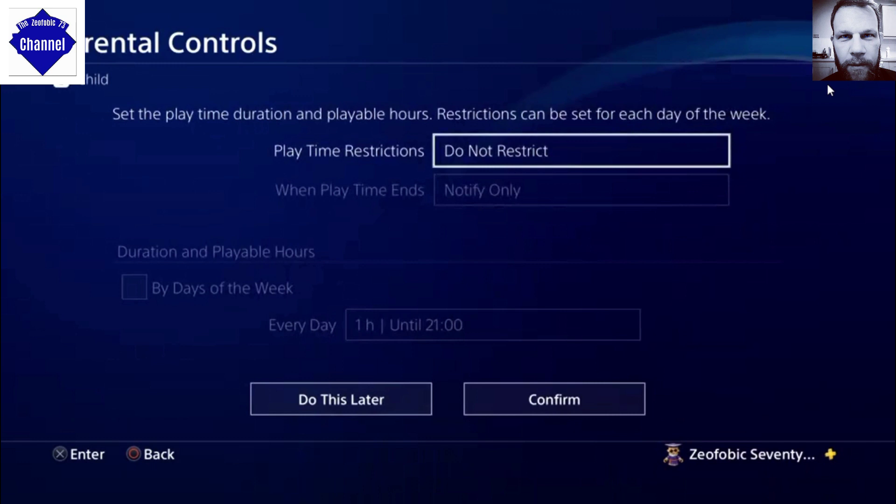
# Confirm the play time restrictions with Do Not Restrict unchanged
pyautogui.press('Down')
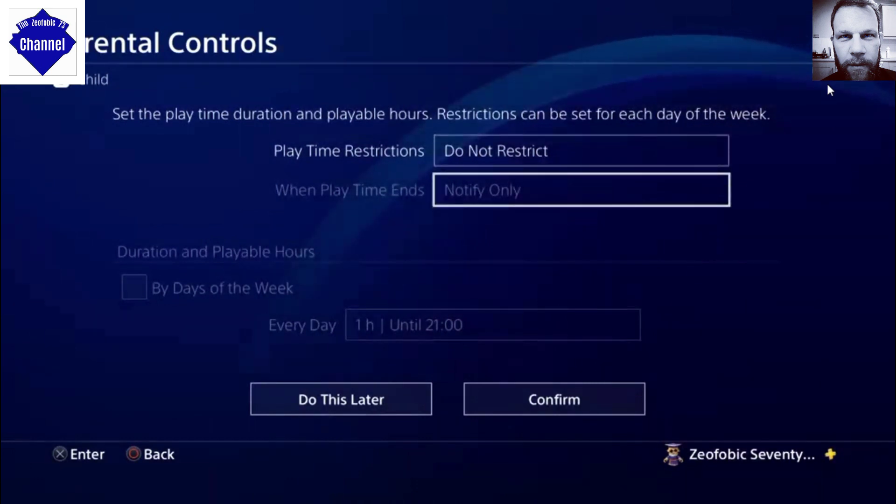
pyautogui.press('Down')
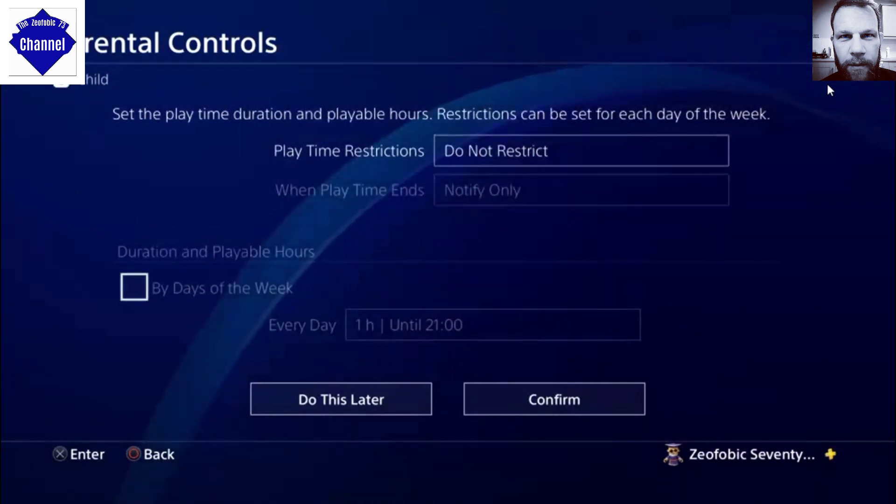
pyautogui.press('Down')
pyautogui.press('Down')
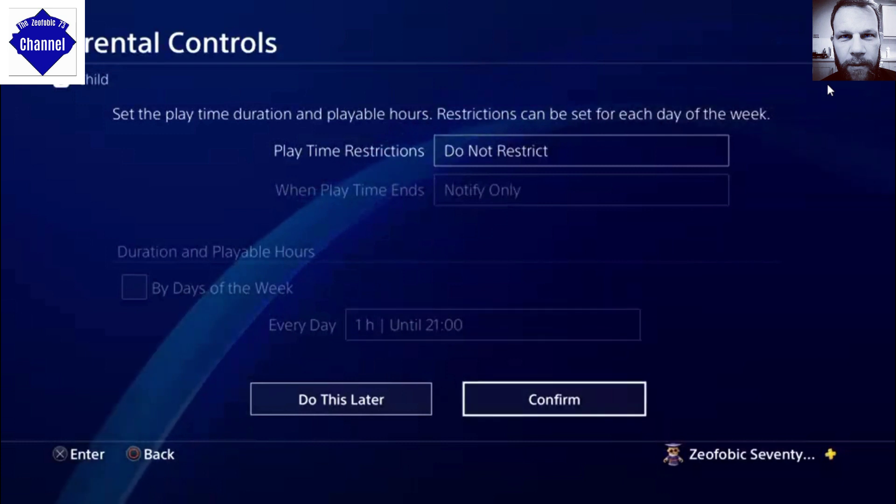
pyautogui.press('Return')
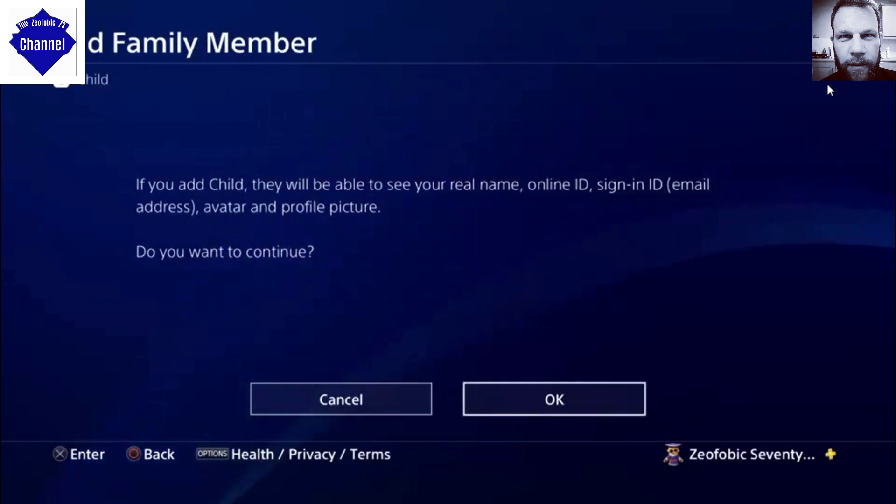
# Agree to add Child as a family member and accept the PSN Terms of Service
pyautogui.press('Return')
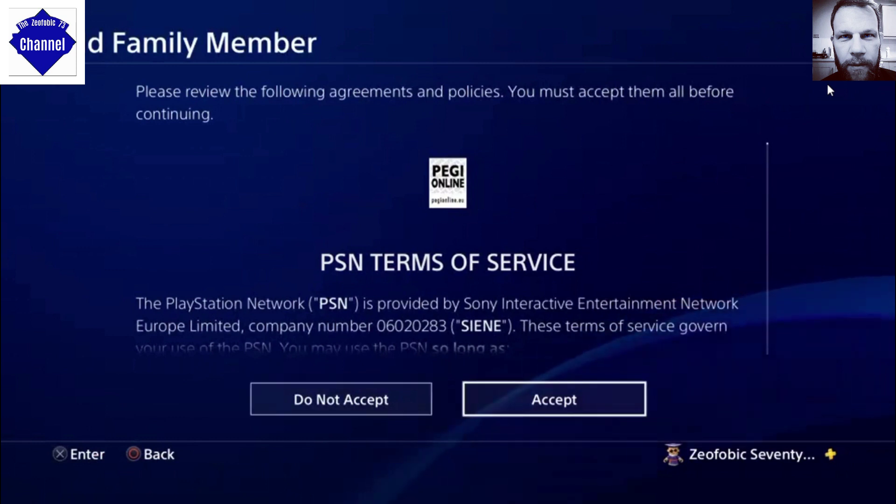
pyautogui.press('Return')
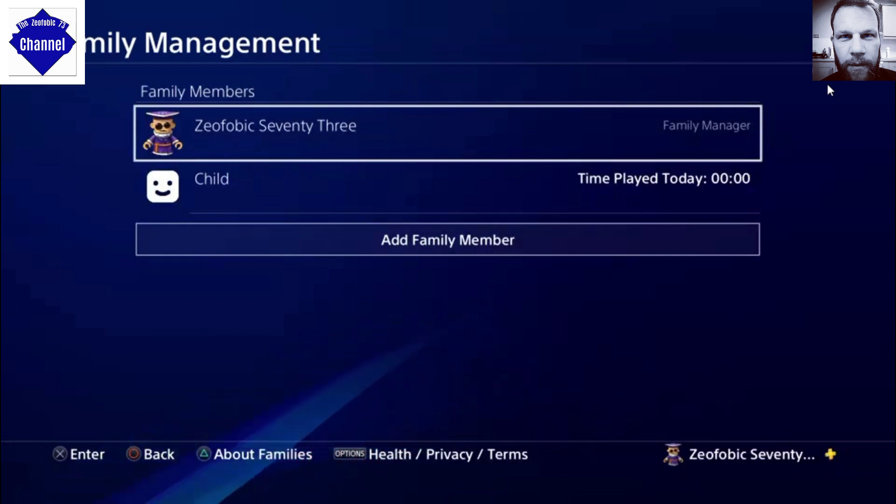
# Select Child in Family Management and open its Play Time Settings
pyautogui.press('Down')
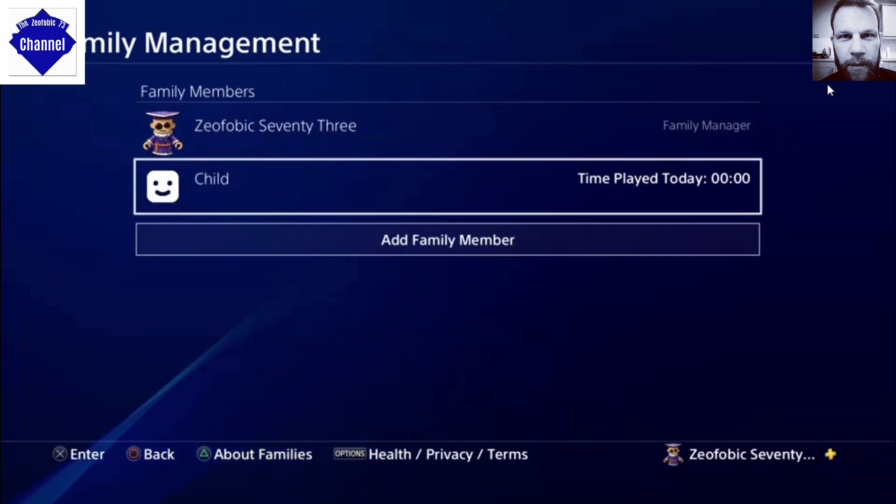
pyautogui.press('Return')
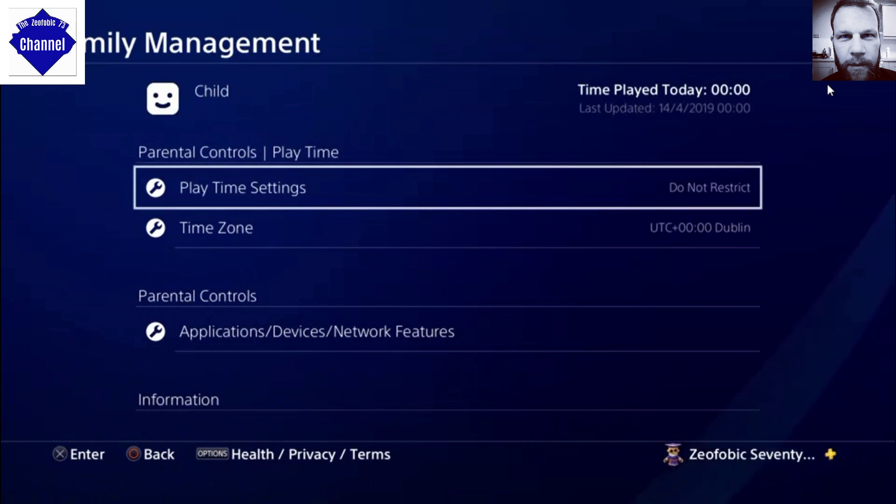
pyautogui.press('Down')
pyautogui.press('Down')
pyautogui.press('Down')
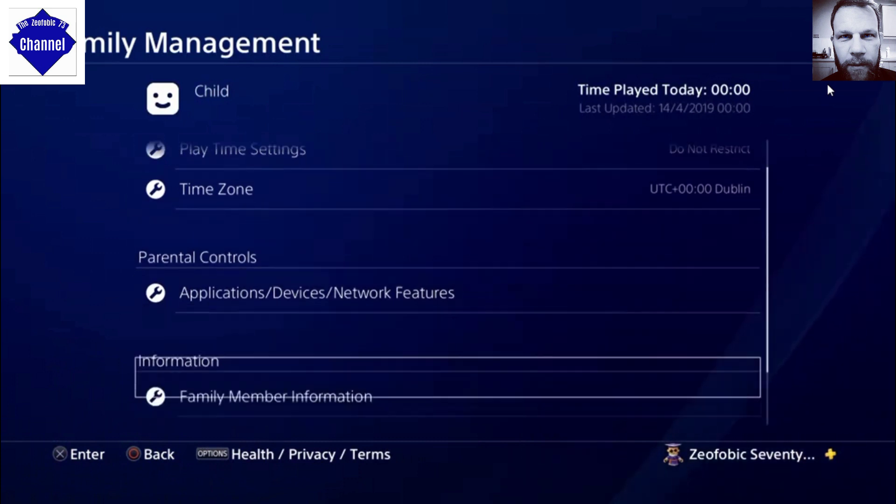
pyautogui.press('Down')
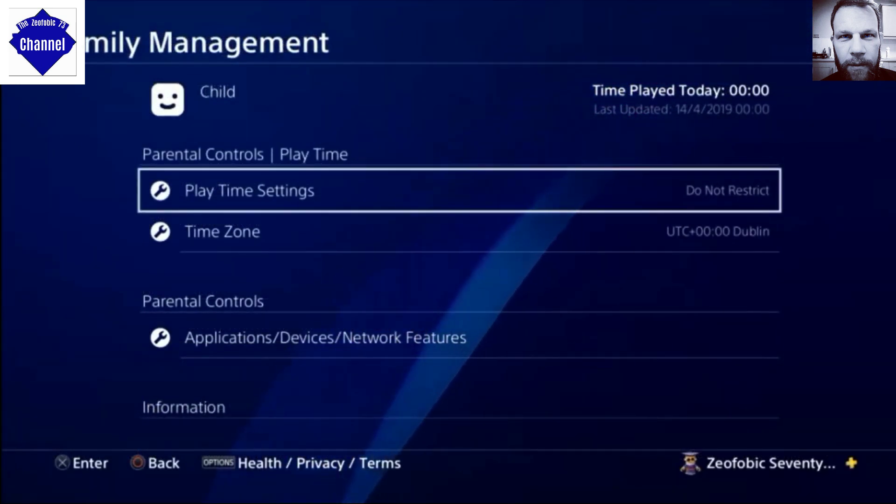
pyautogui.press('Down')
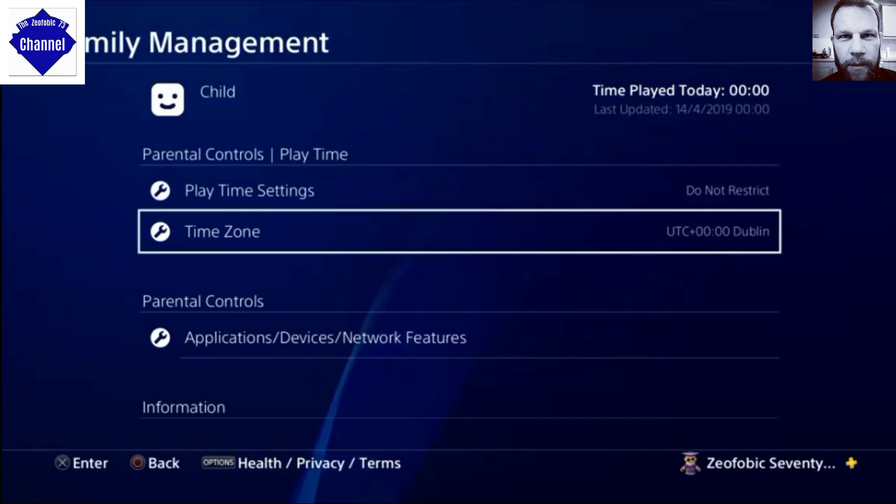
pyautogui.press('Up')
pyautogui.press('Return')
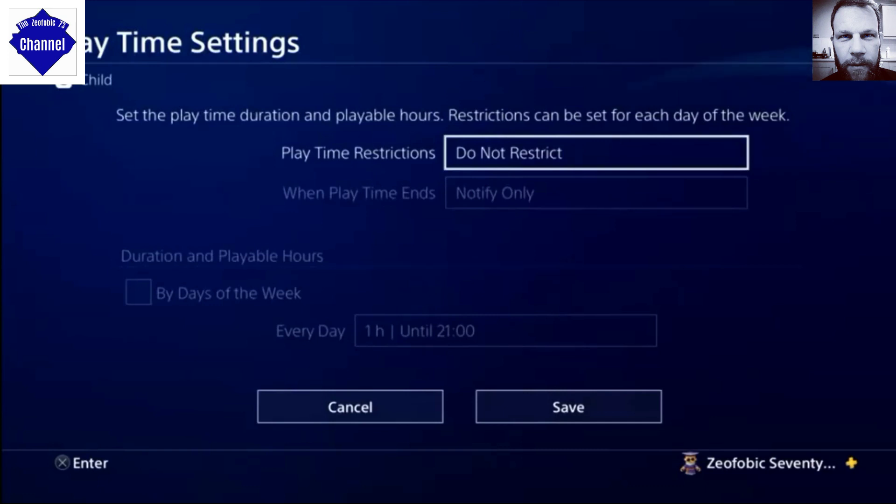
# Leave the Child's play time unrestricted by exiting Play Time Settings without saving
pyautogui.press('Down')
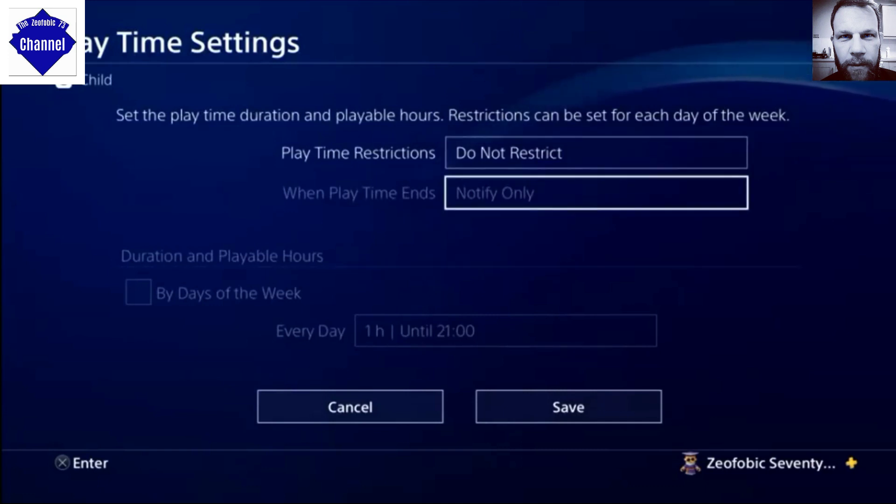
pyautogui.press('Down')
pyautogui.press('Down')
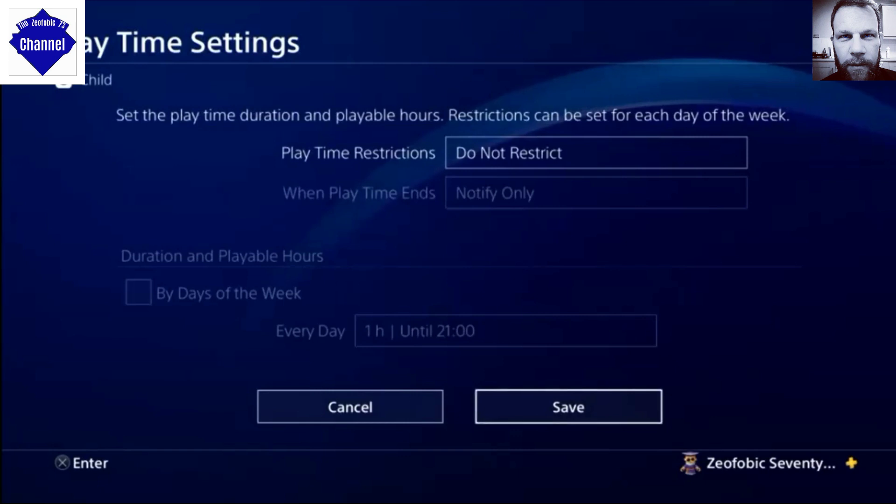
pyautogui.press('Left')
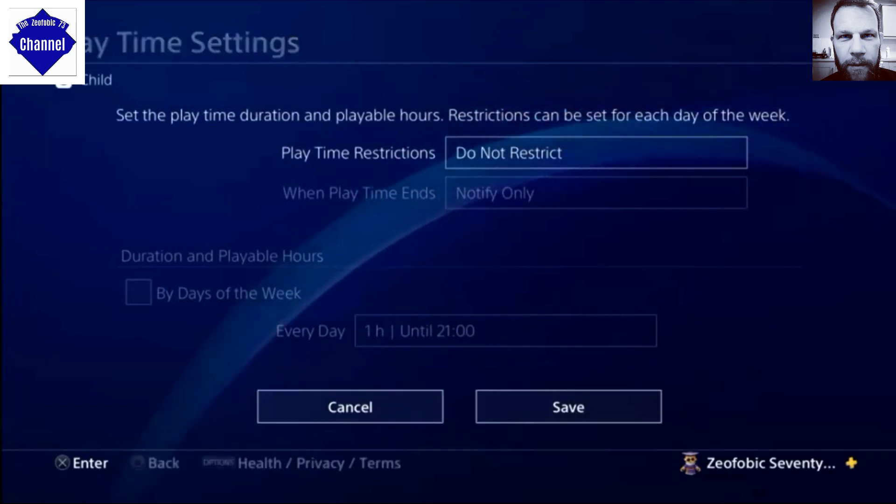
pyautogui.press('Return')
# Review the Child's game, VR, browser, communication, viewing and spending restrictions
pyautogui.press('Down')
pyautogui.press('Down')
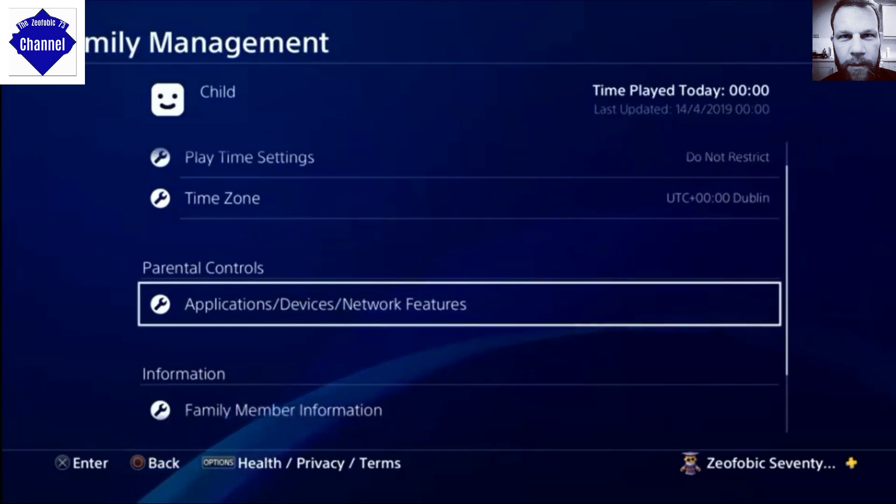
pyautogui.press('Return')
pyautogui.press('Down')
pyautogui.press('Down')
pyautogui.press('Down')
pyautogui.press('Down')
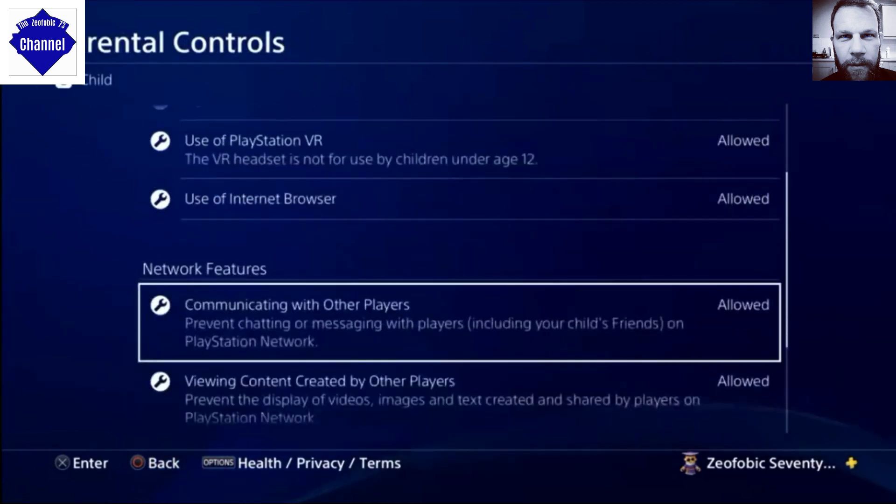
pyautogui.press('Down')
pyautogui.press('Down')
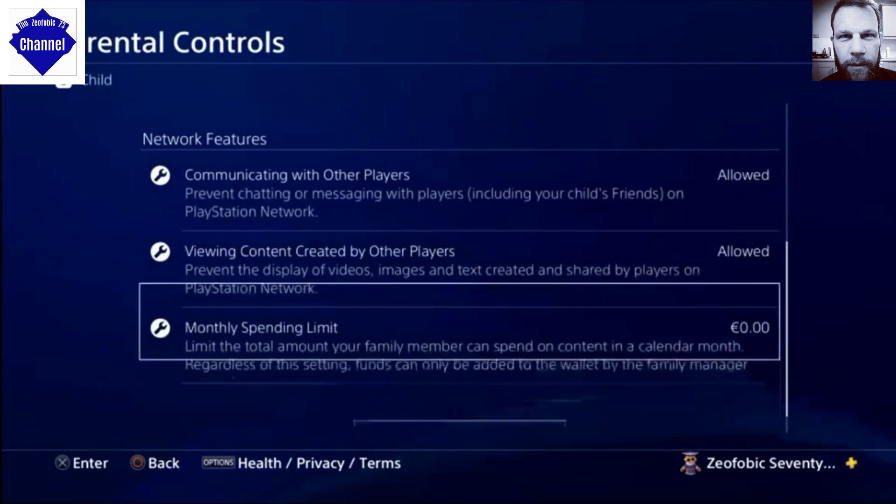
pyautogui.press('Down')
# Look over the Child's family member information, then return to the family management page
pyautogui.press('Escape')
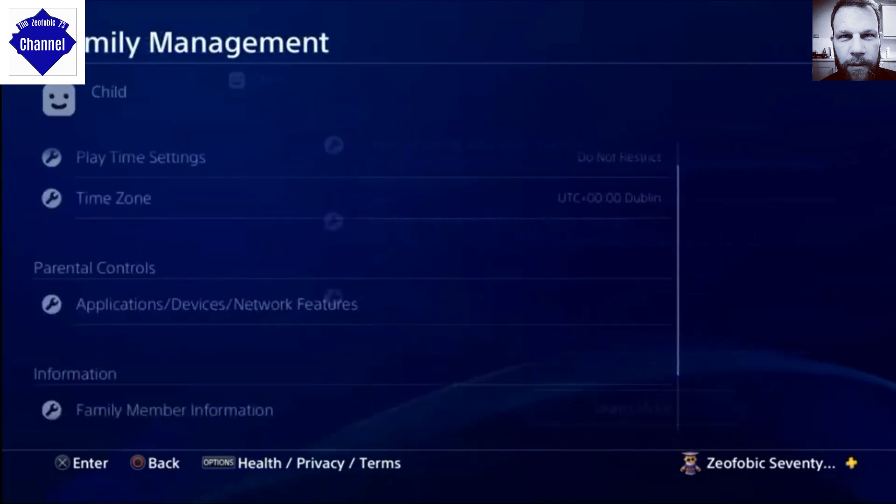
pyautogui.press('Down')
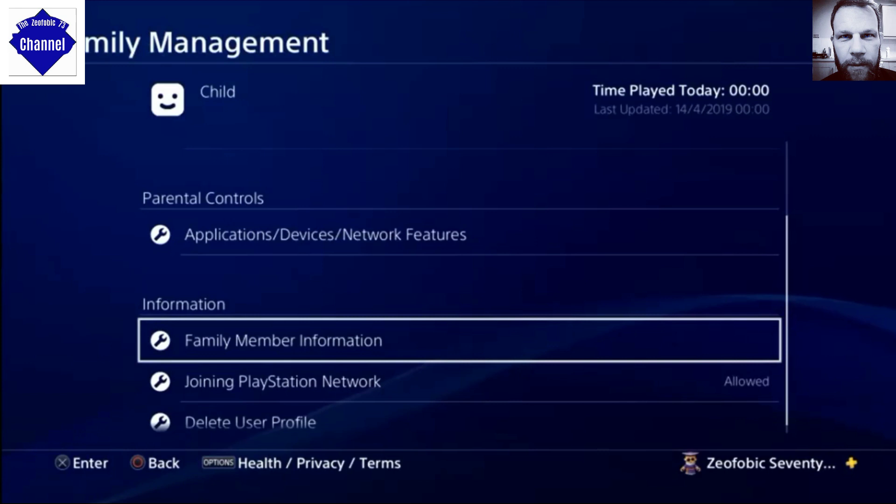
pyautogui.press('Return')
pyautogui.press('Escape')
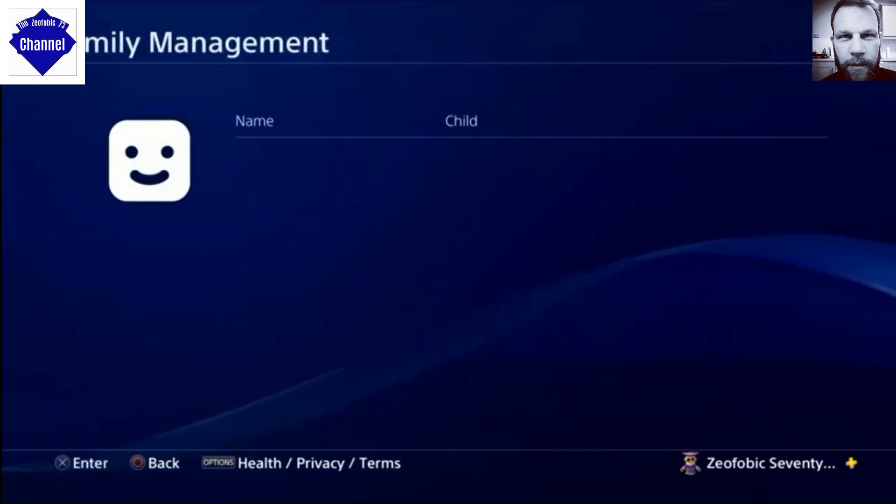
# Keep PlayStation Network joining allowed and bring up Delete User Profile for the Child
pyautogui.press('Down')
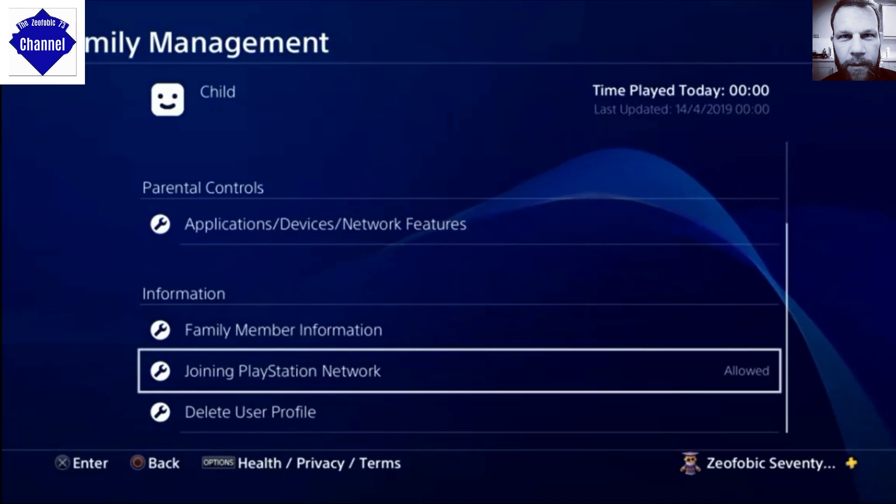
pyautogui.press('Return')
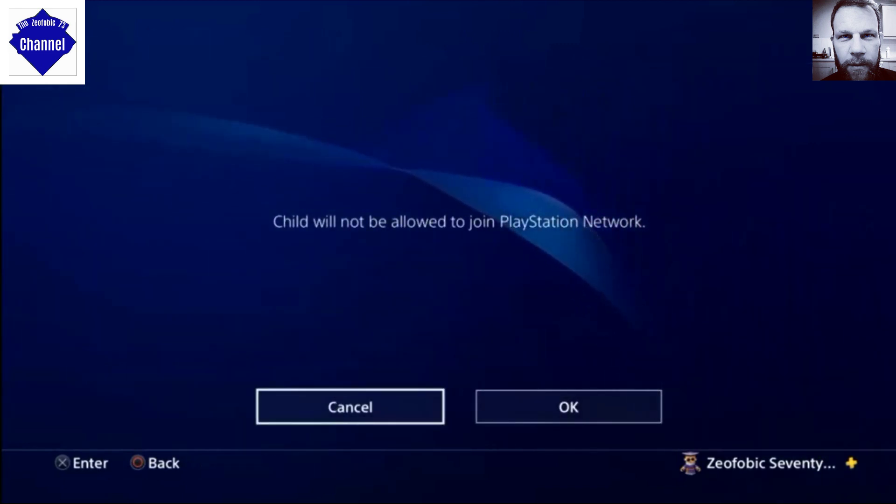
pyautogui.press('Return')
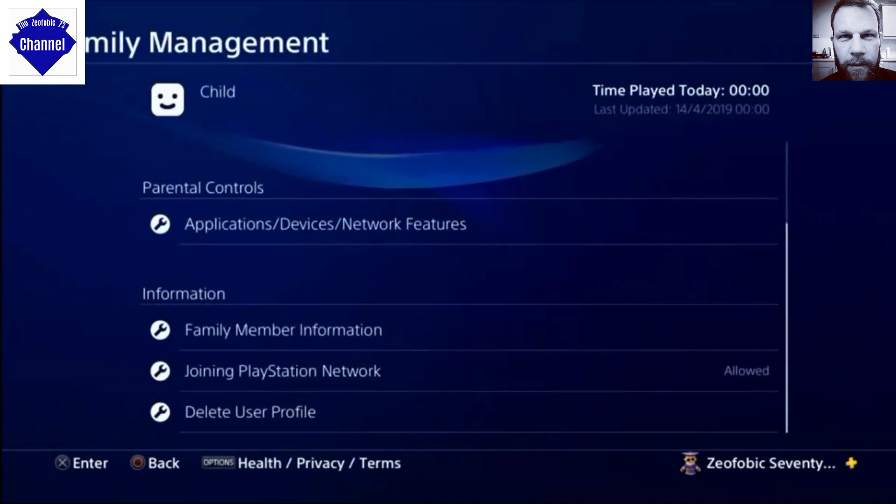
pyautogui.press('Down')
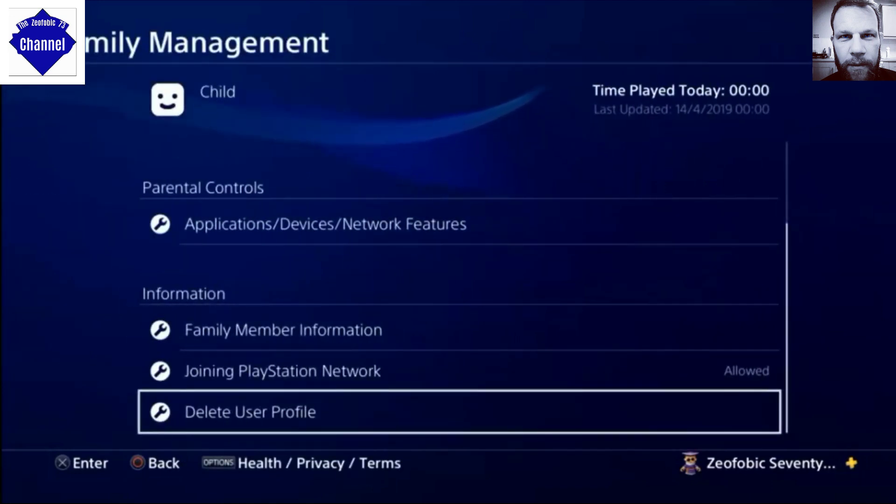
pyautogui.press('Return')
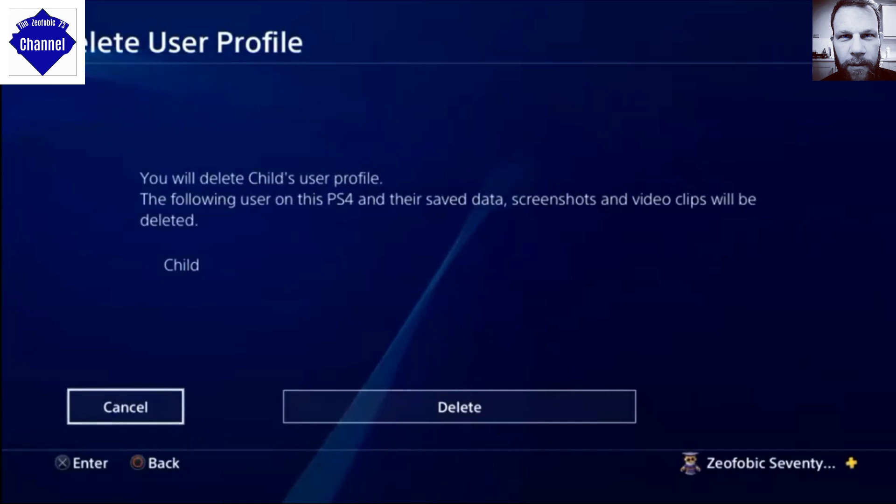
# Confirm deleting the Child's user profile, accepting the 'Are you sure you want to continue?' prompt
pyautogui.press('Return')
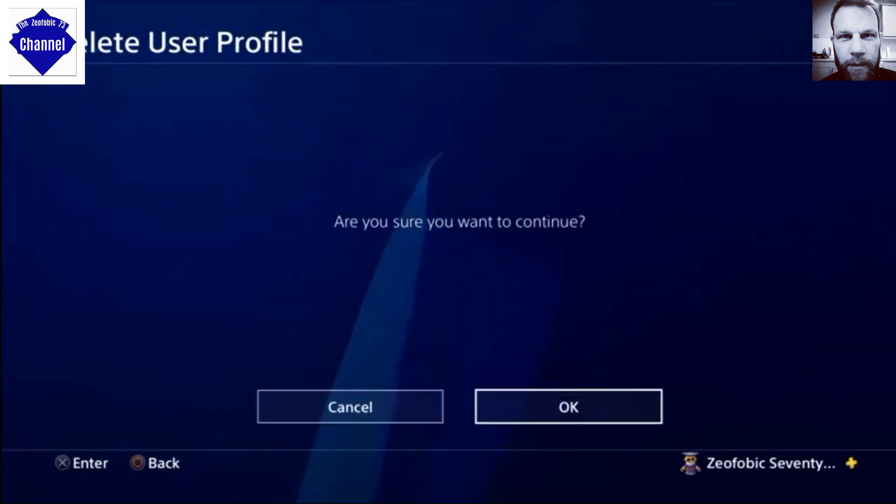
pyautogui.press('Return')
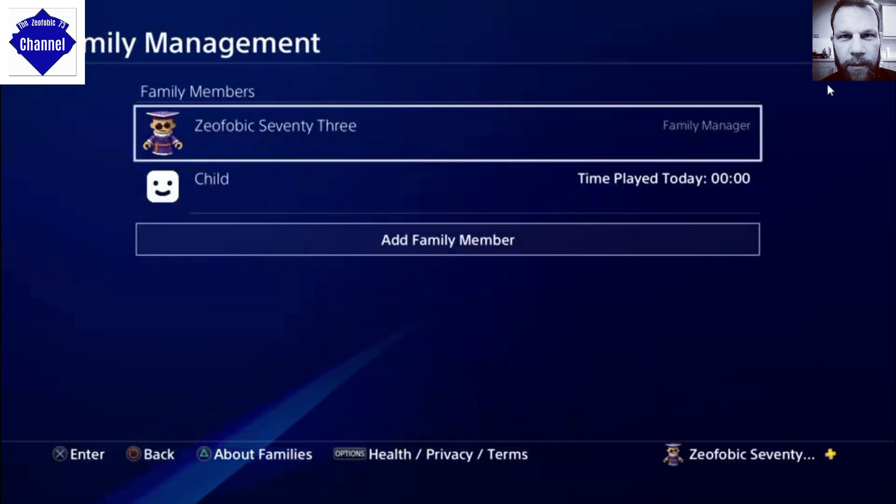
# Reopen Child's page in Family Members, showing play time Do Not Restrict and UTC+00:00 Dublin
pyautogui.press('Down')
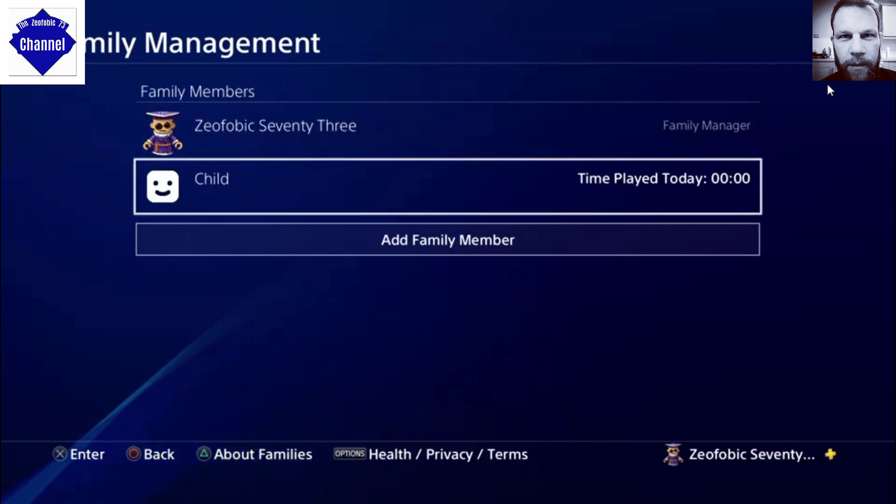
pyautogui.press('Return')
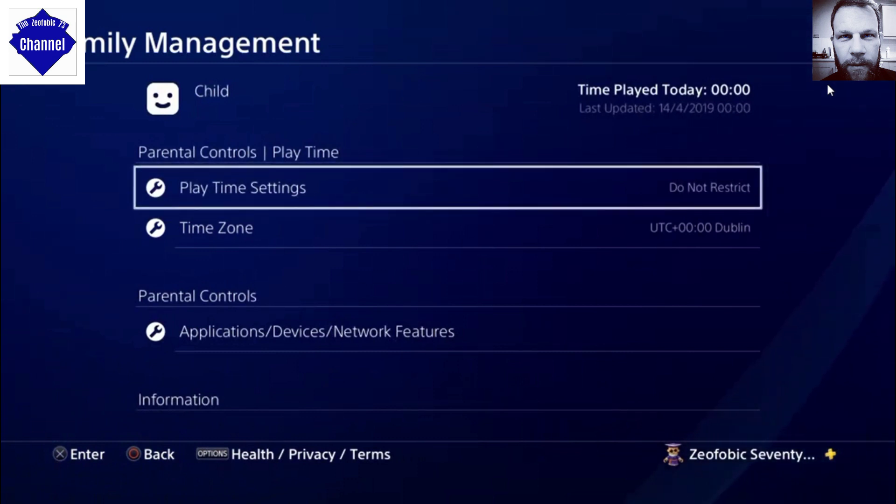
pyautogui.press('Down')
pyautogui.press('Down')
pyautogui.press('Down')
pyautogui.press('Down')
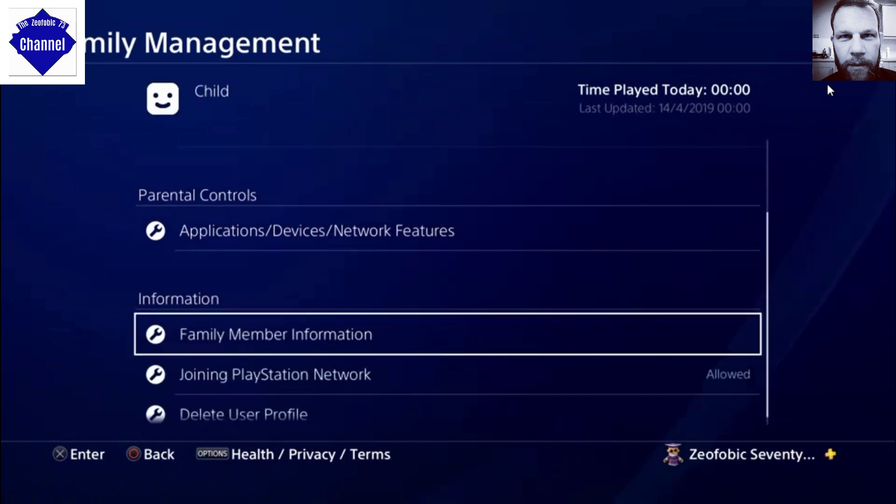